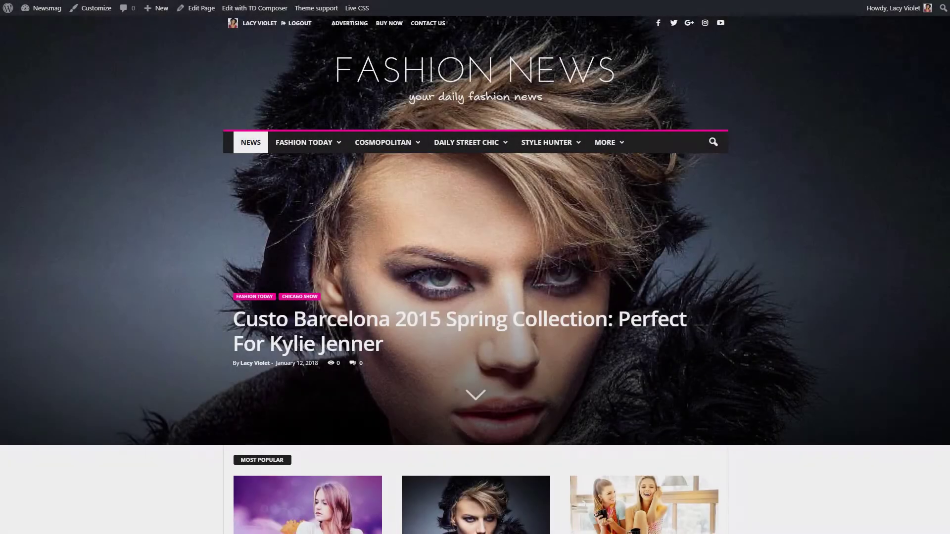
Scroll down the full-screen Fashion News demo homepage as the promo leaves the tablet mockup
scroll(475, 268, down, 15)
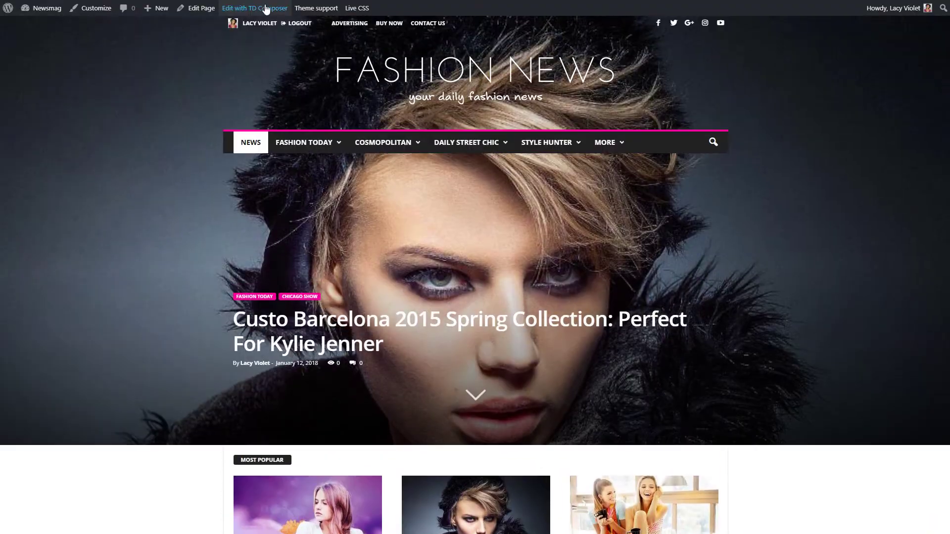
Open the homepage in tagDiv Composer and add an empty row below Most Popular
click(254, 8)
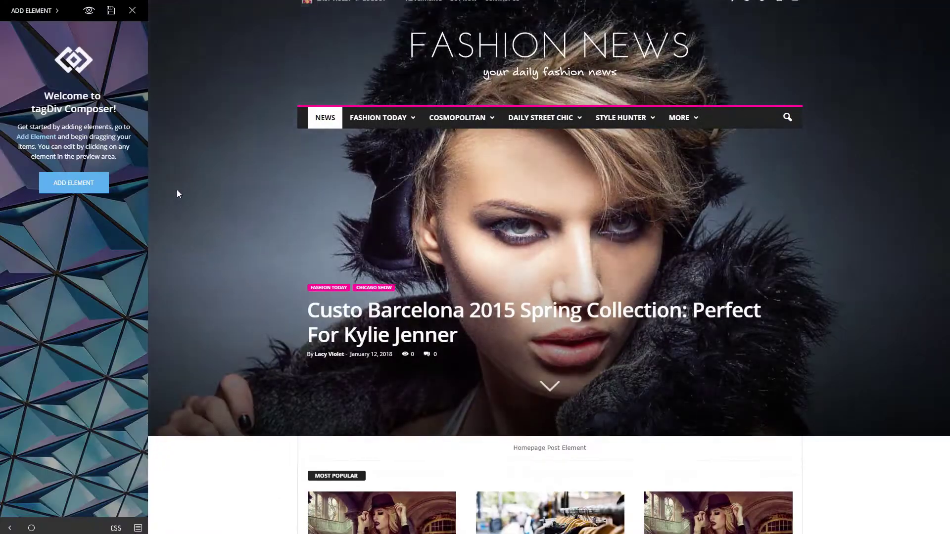
scroll(176, 189, down, 5)
click(99, 184)
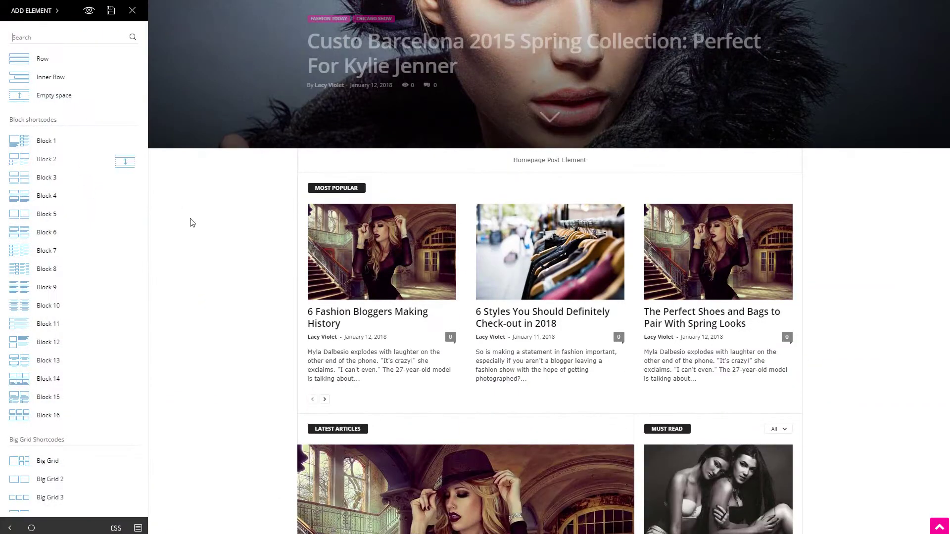
drag(193, 222, 470, 401)
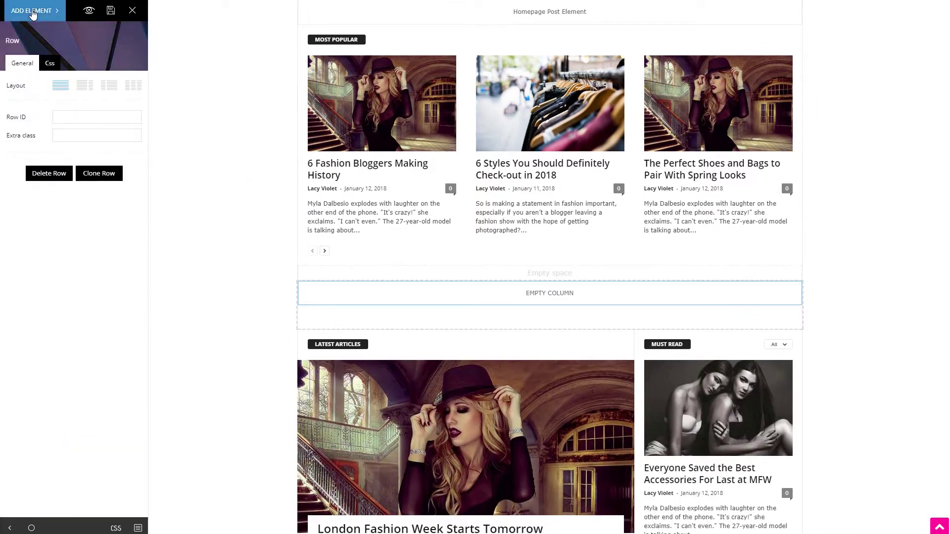
Place a news ticker in the row and an Instagram feed below it, entering the Instagram ID
click(32, 11)
scroll(75, 286, down, 8)
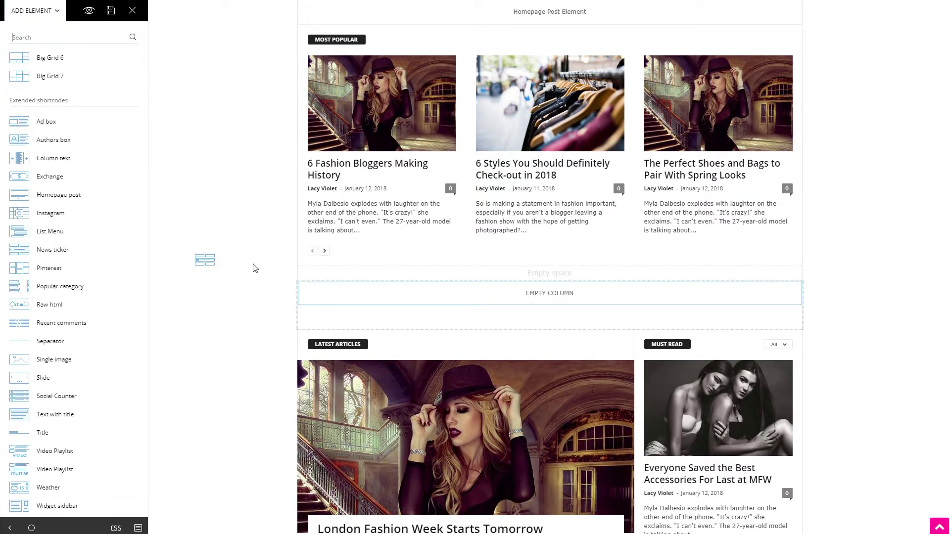
drag(255, 268, 255, 269)
drag(66, 214, 420, 299)
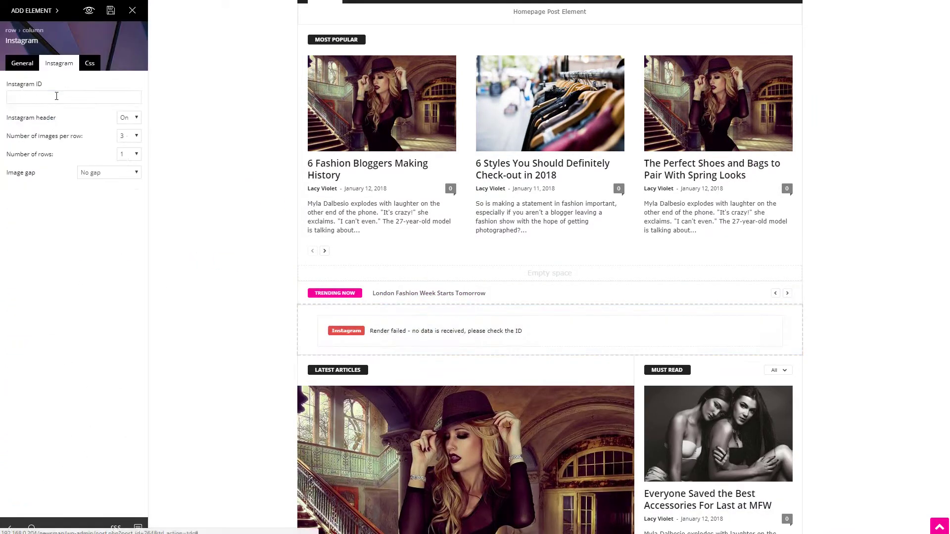
click(57, 96)
text(gucci)
Add a currency exchange element to the page
scroll(206, 282, down, 6)
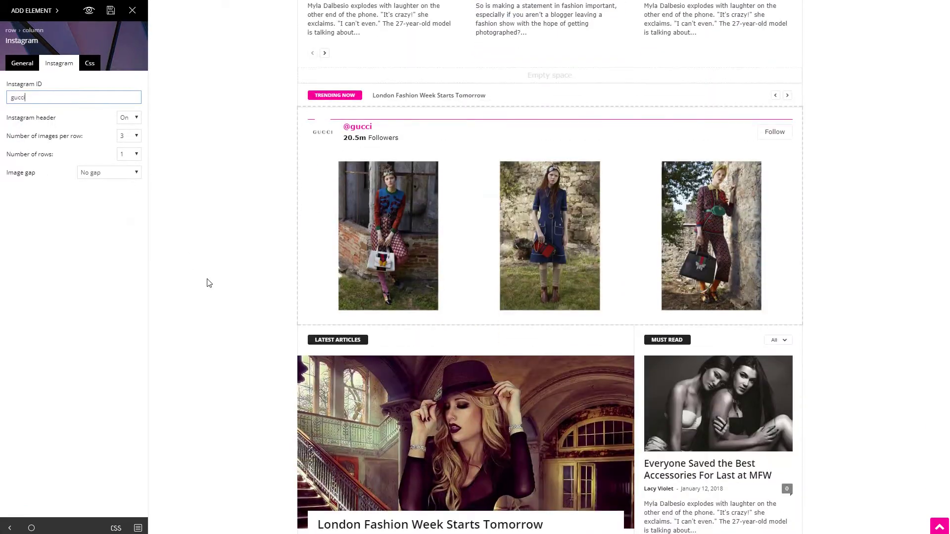
scroll(205, 282, up, 2)
click(46, 17)
drag(66, 178, 361, 90)
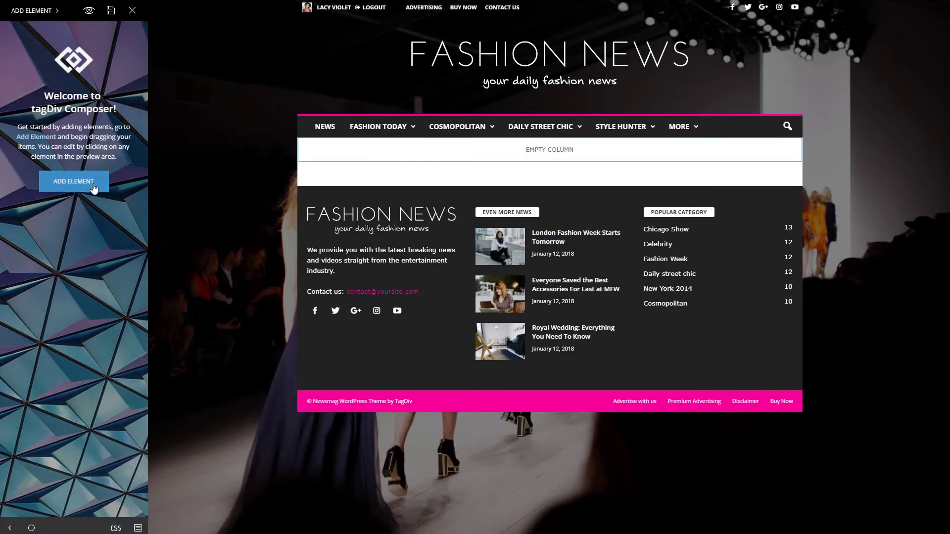
Drop a Big Grid from the element list into the empty top column
click(93, 189)
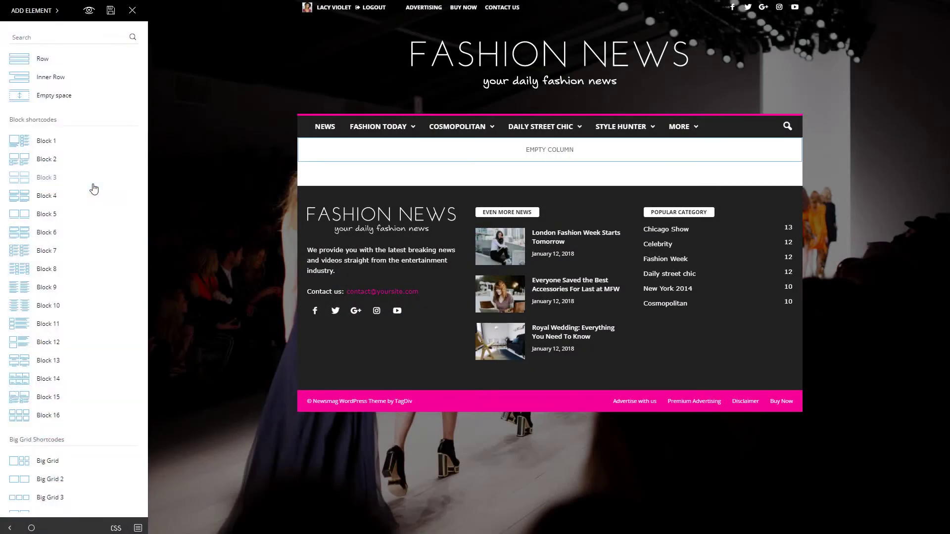
scroll(94, 188, down, 6)
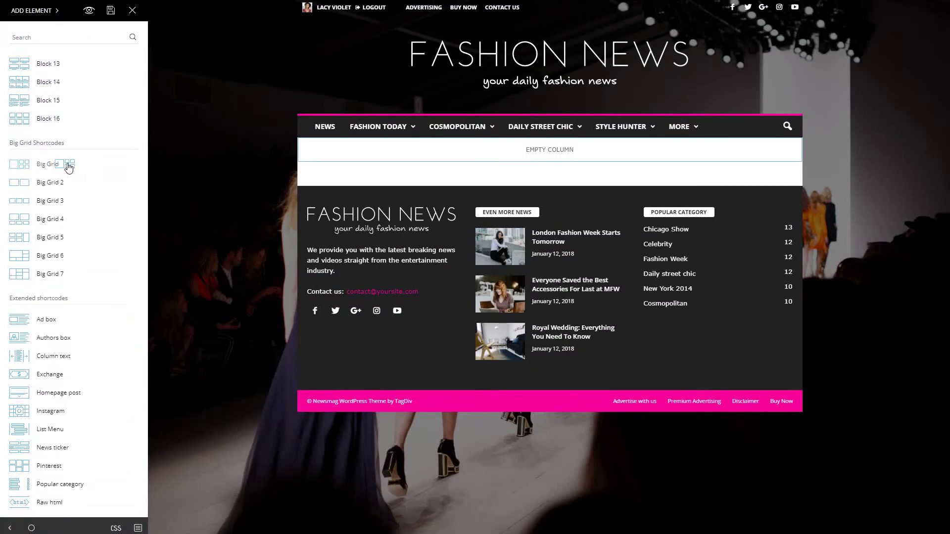
drag(270, 168, 370, 153)
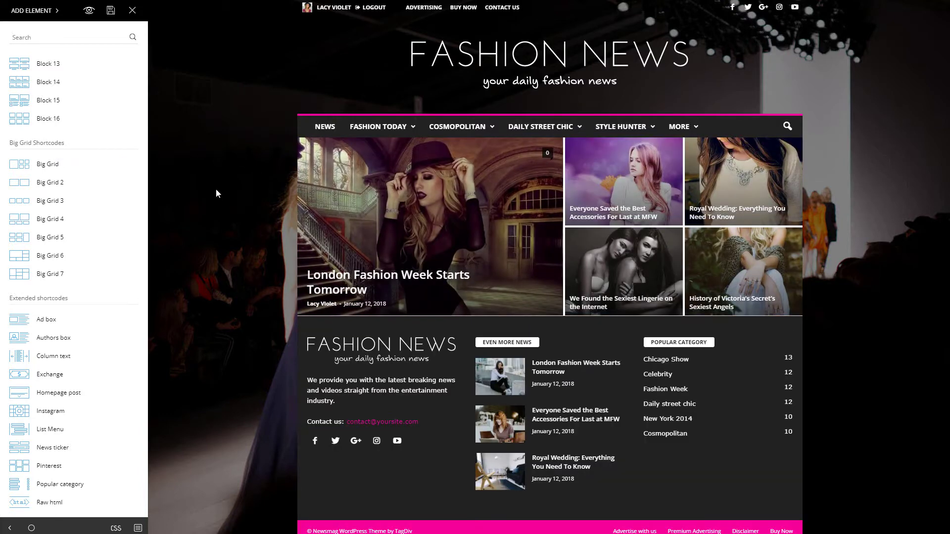
Set the Big Grid style to Style 4 - Tint center
click(349, 189)
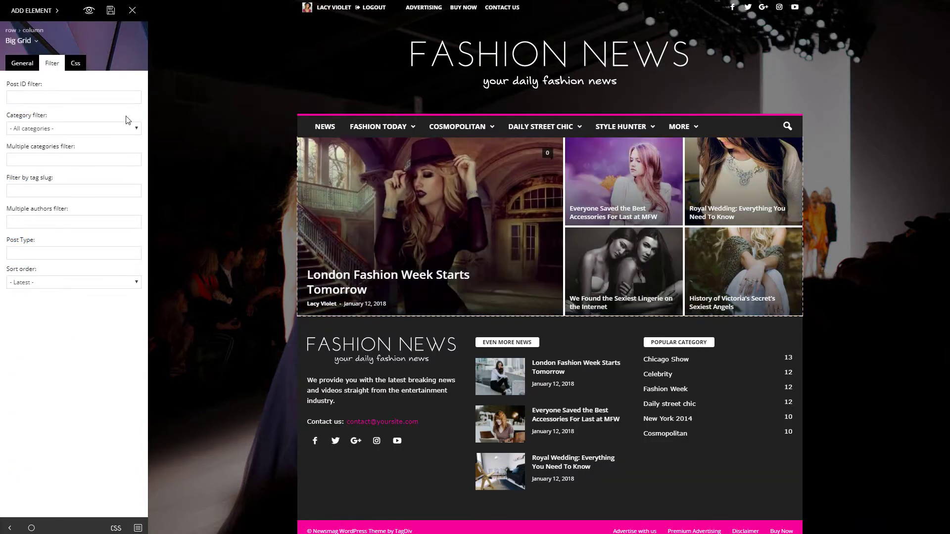
click(28, 64)
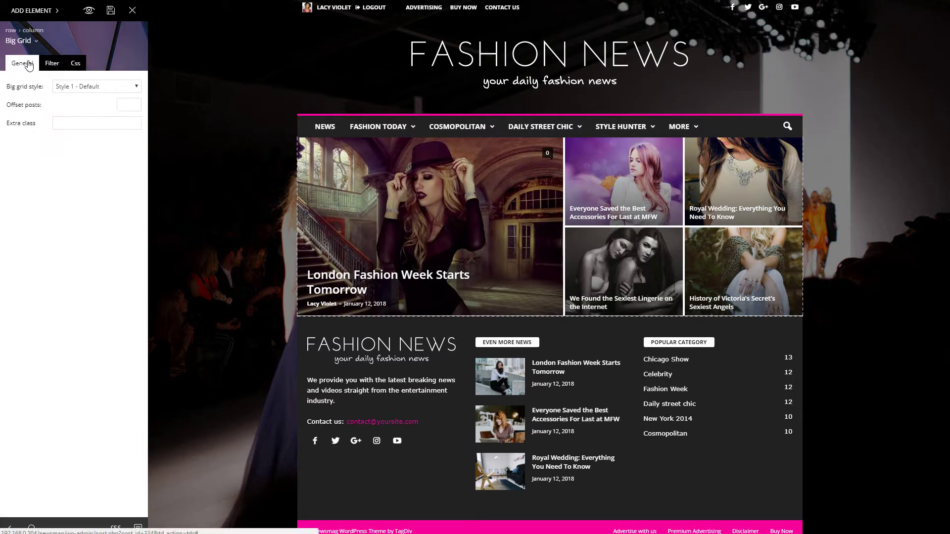
click(112, 88)
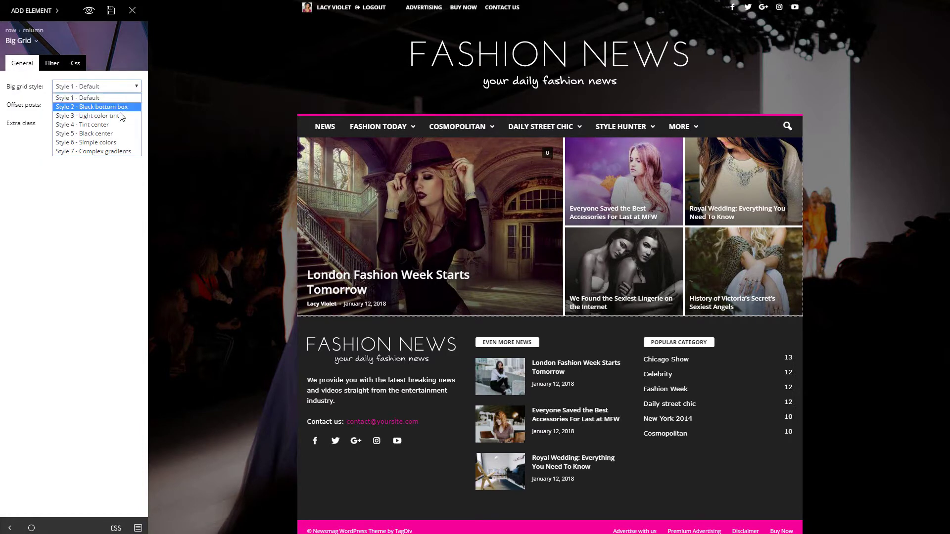
click(119, 125)
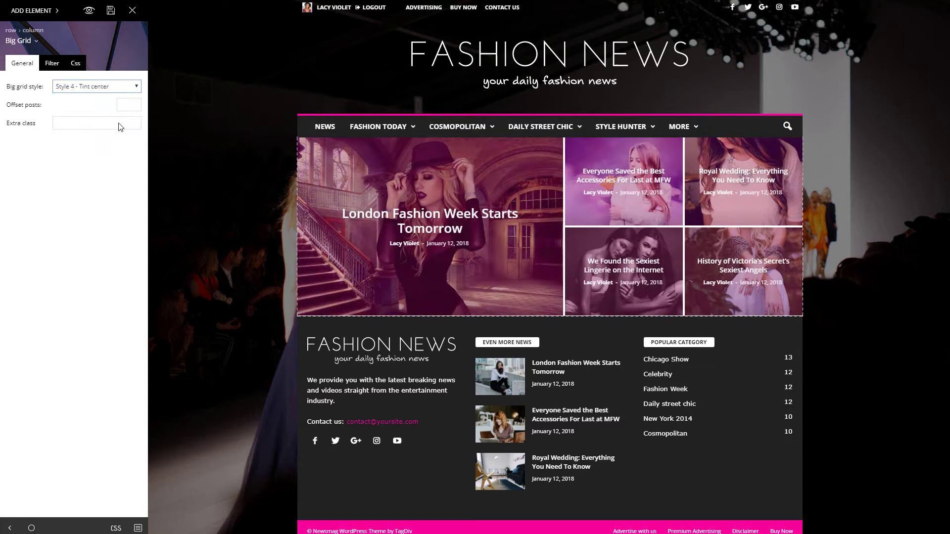
Try Random posts Today sorting, revert to Latest, and add empty space below the grid
click(49, 69)
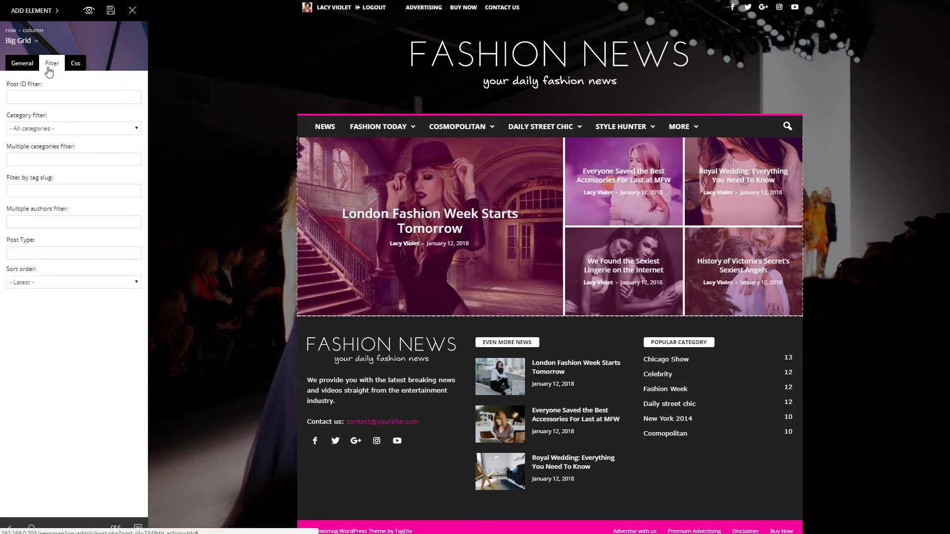
click(126, 281)
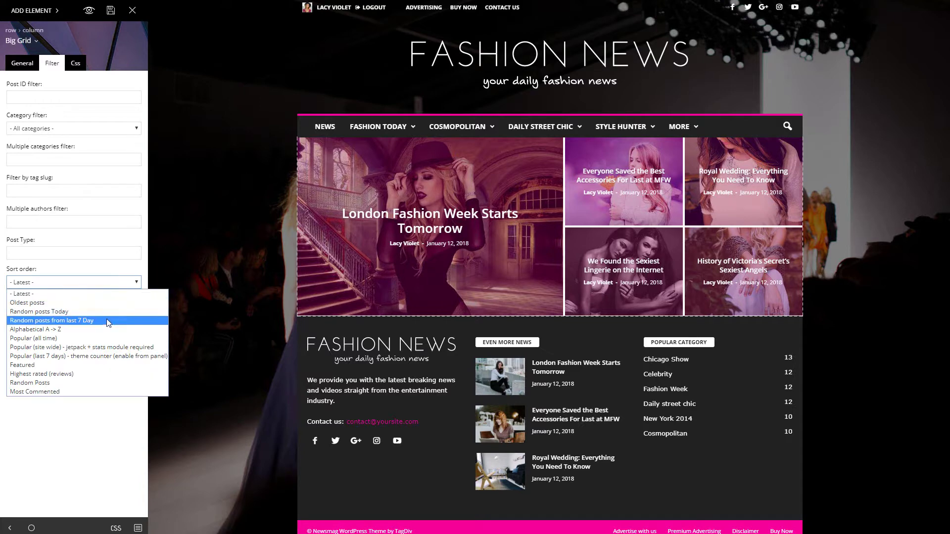
click(87, 311)
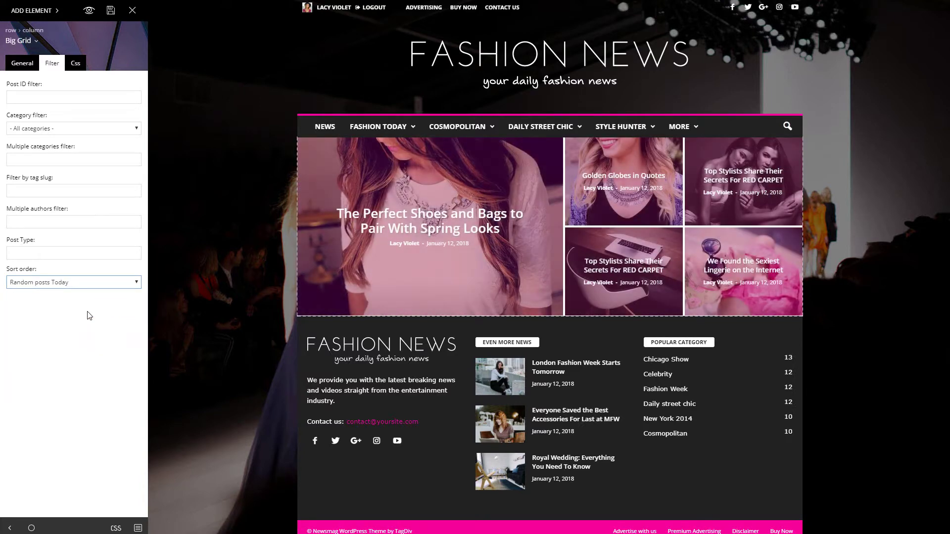
click(84, 287)
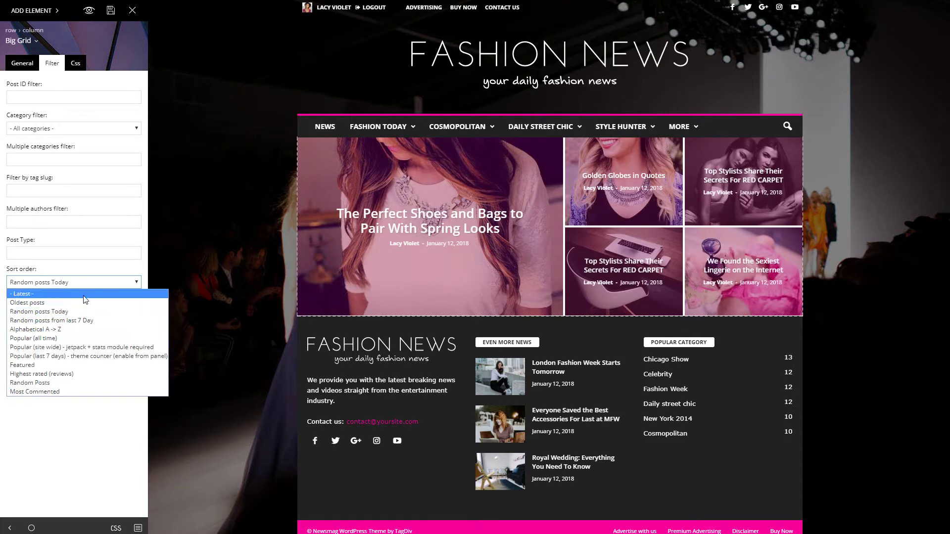
click(84, 294)
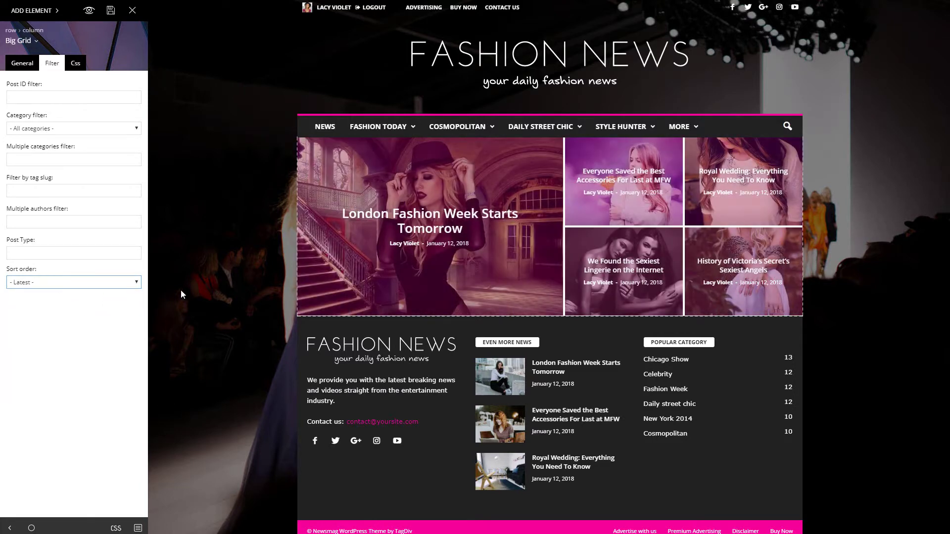
click(180, 290)
click(92, 184)
drag(61, 94, 388, 322)
Put a Block 14 post grid in the empty column and limit it to 3 posts
click(28, 12)
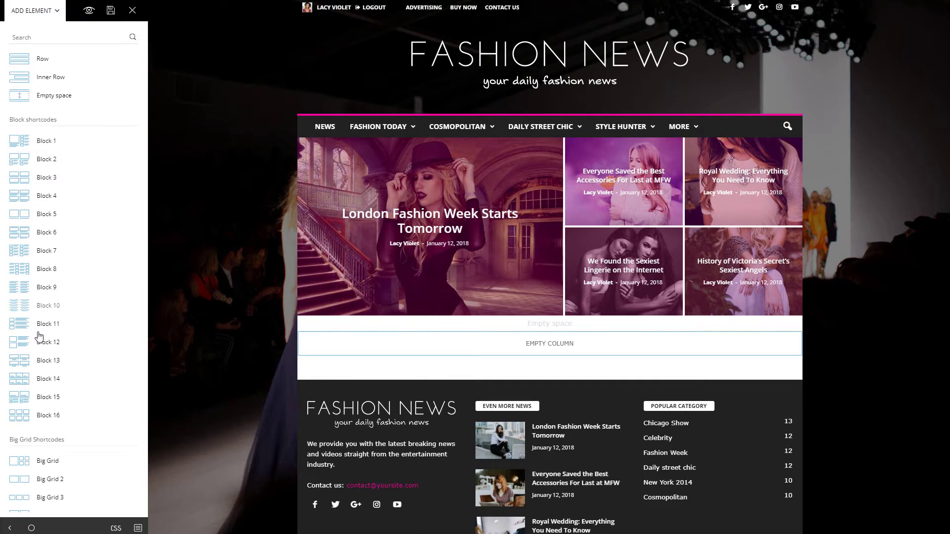
drag(48, 385, 348, 346)
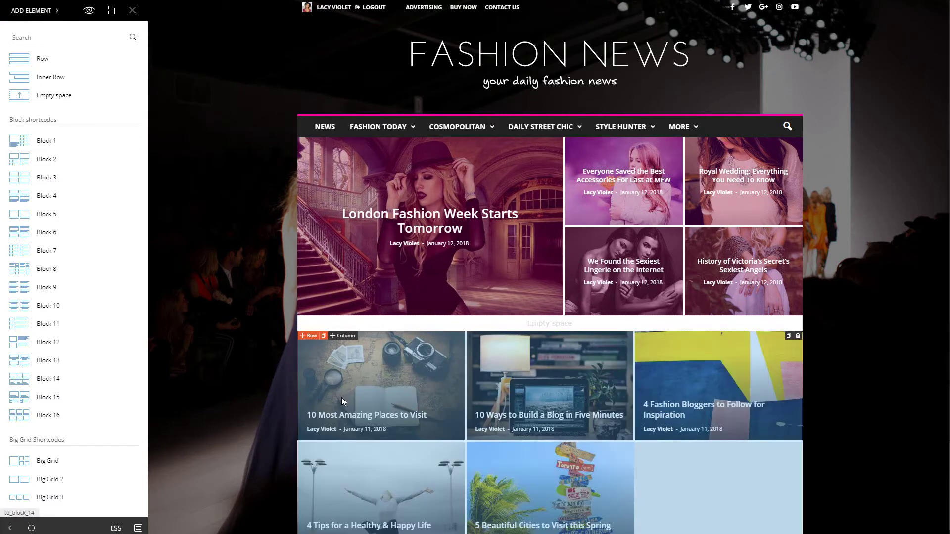
scroll(273, 394, down, 2)
click(346, 366)
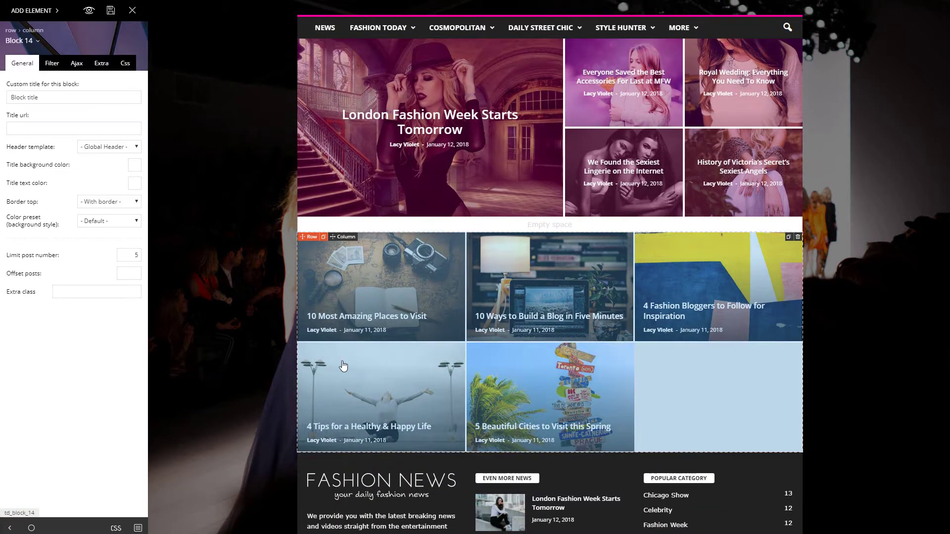
text(3)
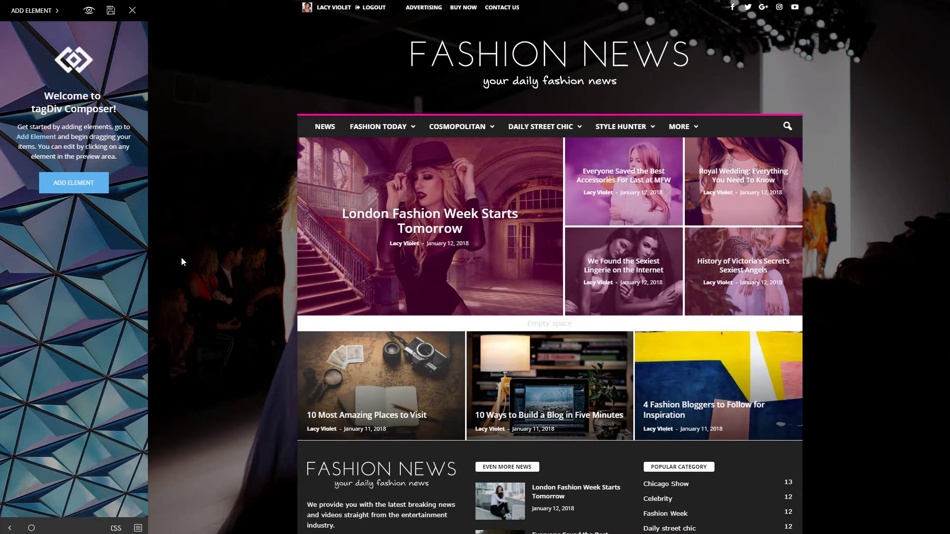
Add a Separator below the post grid and a new Row beneath the separator
click(92, 188)
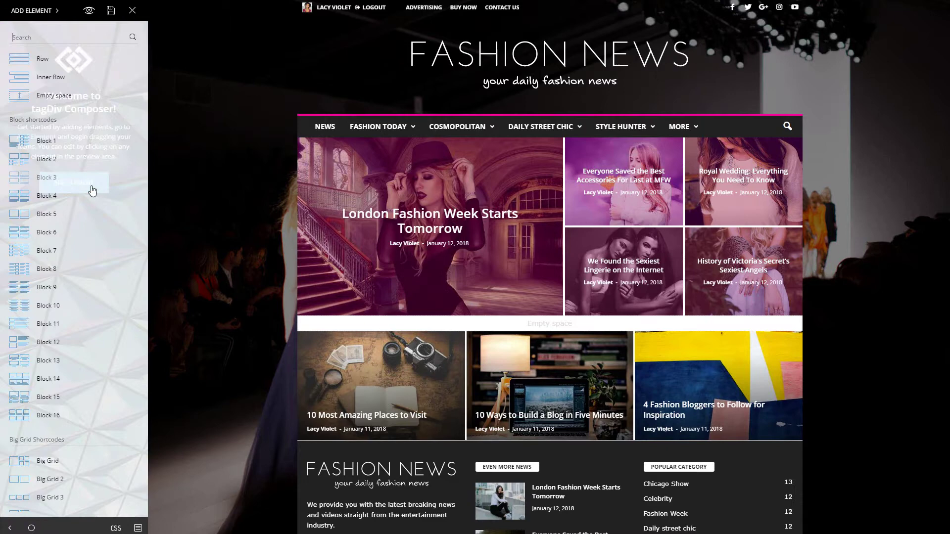
text(se)
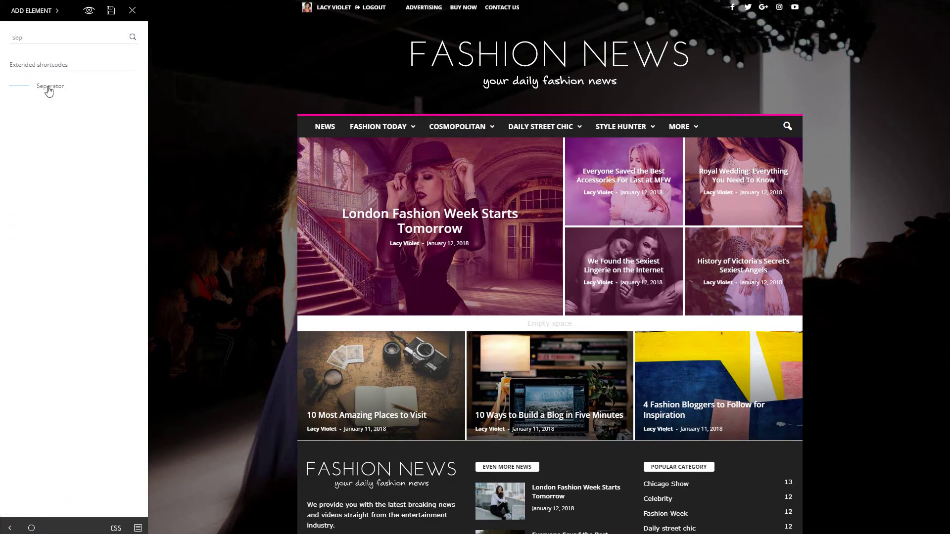
text(p)
drag(49, 90, 403, 423)
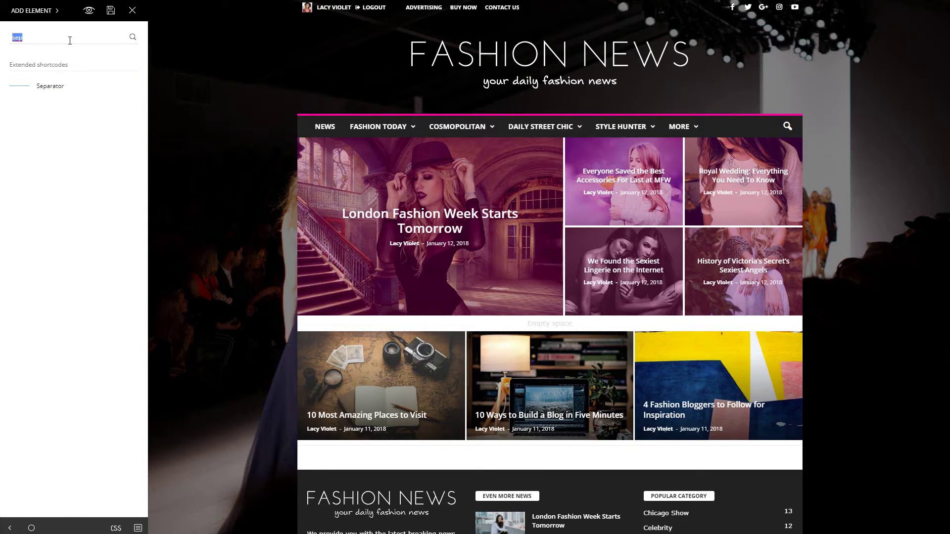
text(r)
drag(58, 68, 397, 450)
Split the new row into 2/3 and 1/3 columns
click(267, 444)
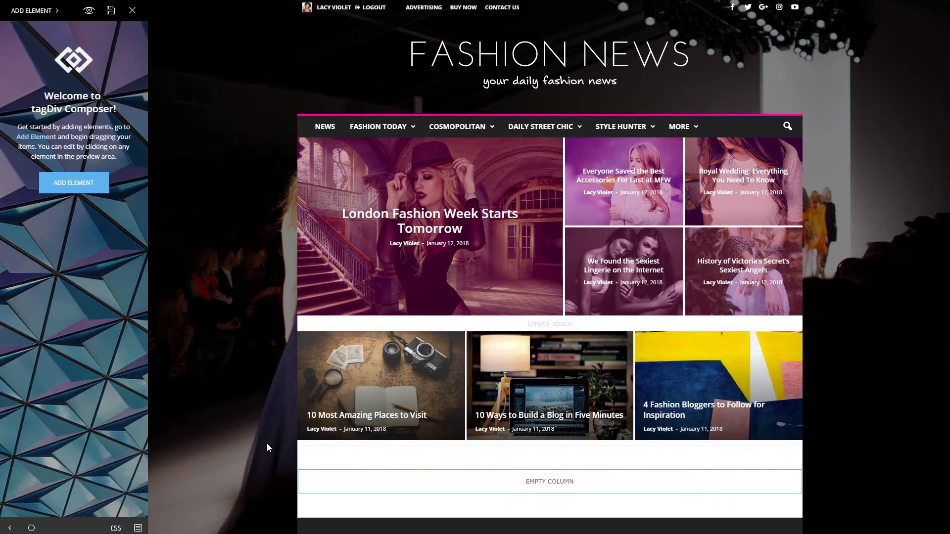
scroll(270, 438, down, 2)
click(310, 377)
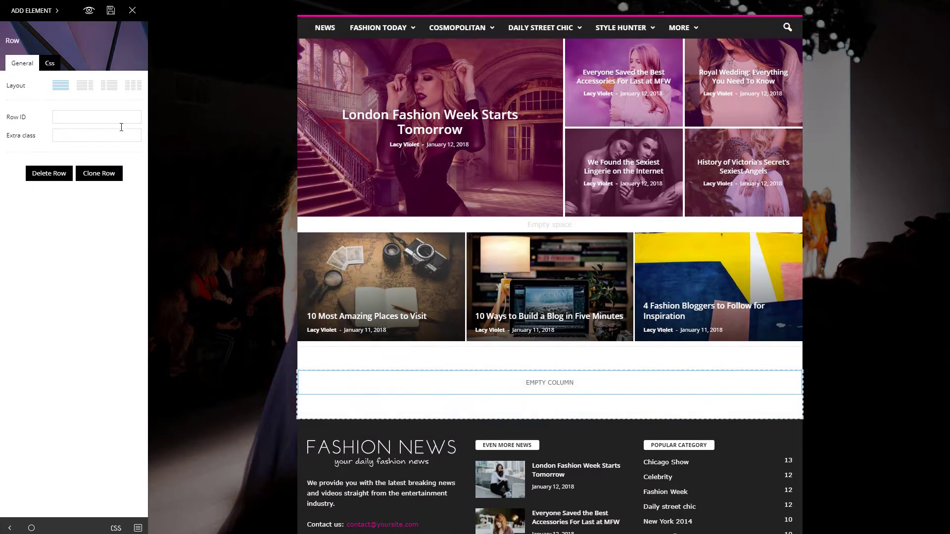
click(92, 91)
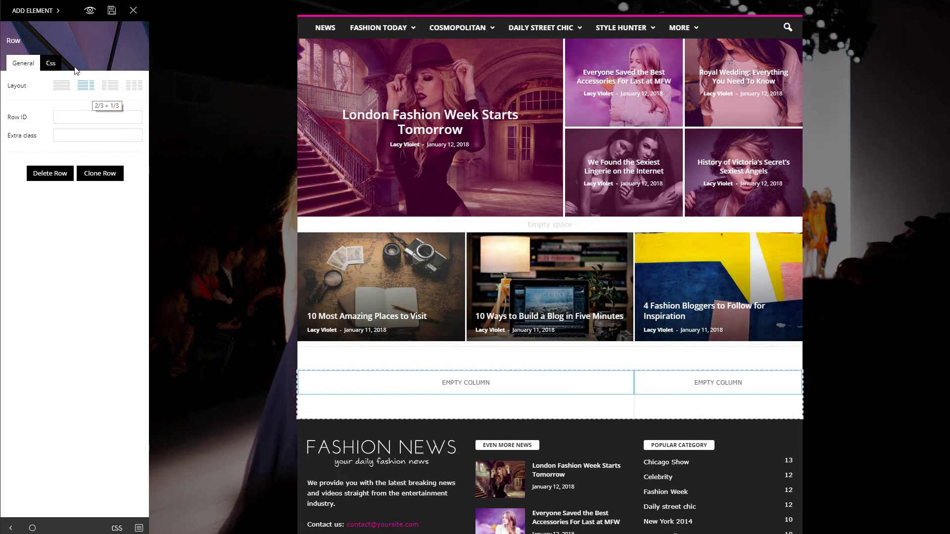
Add a Slide block to the left column, move it right, then back left
click(33, 11)
scroll(60, 237, down, 15)
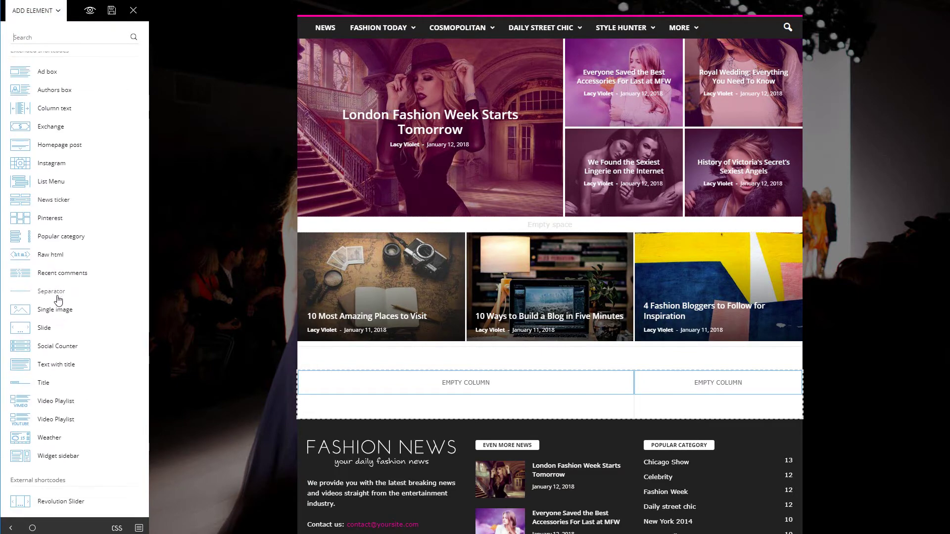
drag(93, 333, 374, 400)
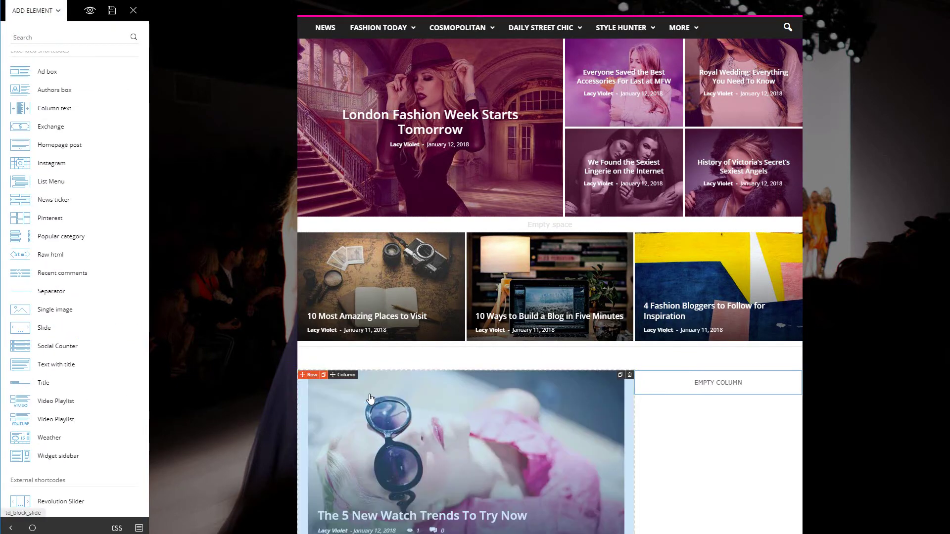
scroll(258, 356, down, 4)
click(581, 228)
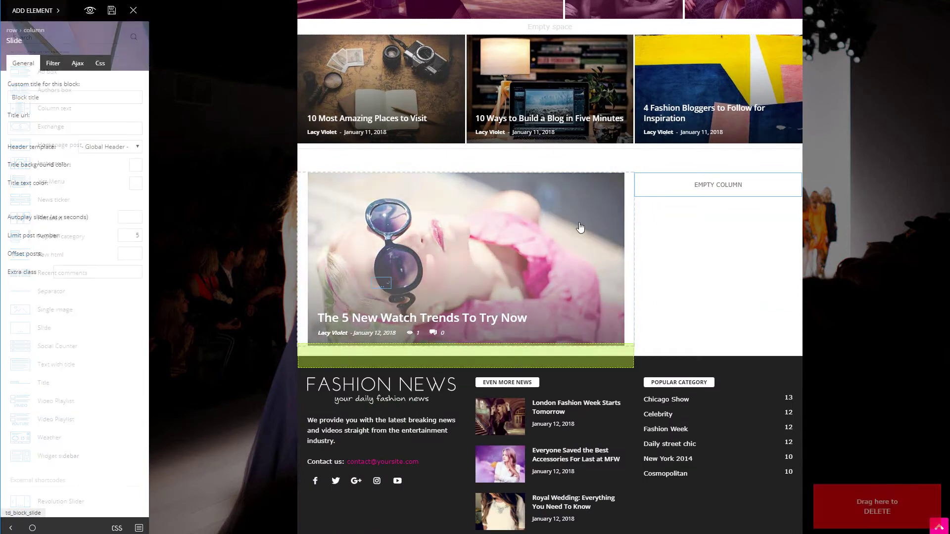
drag(581, 228, 679, 191)
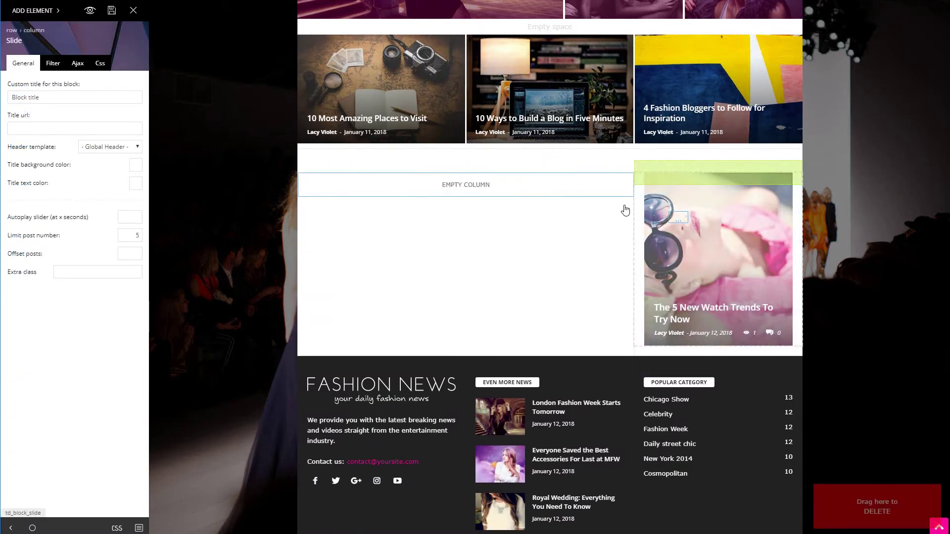
drag(625, 210, 553, 189)
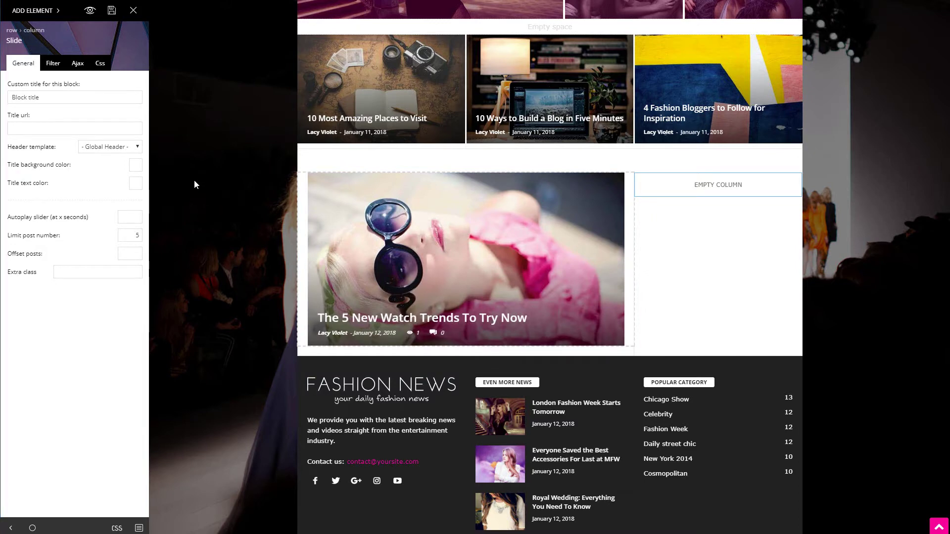
click(59, 14)
Add a Social Counter to the right column with the YouTube channel ID and Instagram user
drag(57, 346, 713, 193)
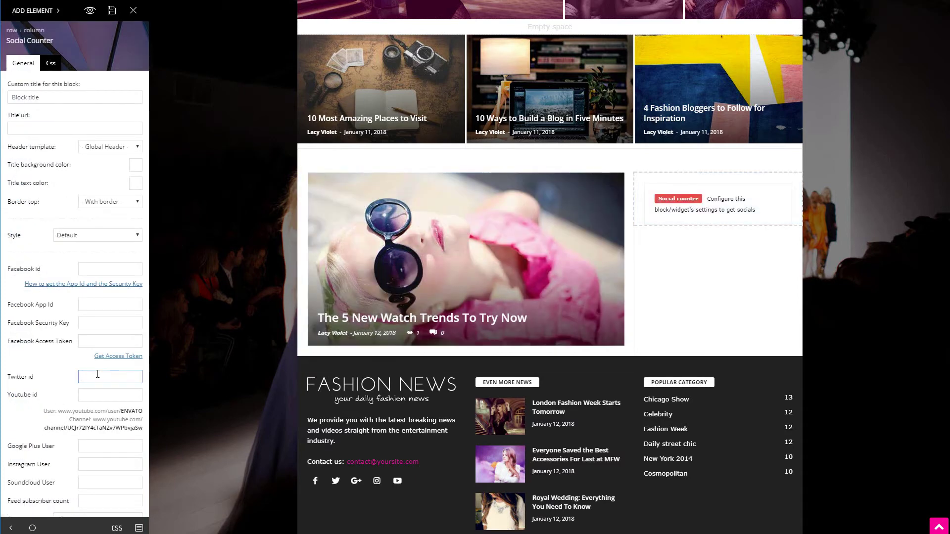
key(ctrl+v)
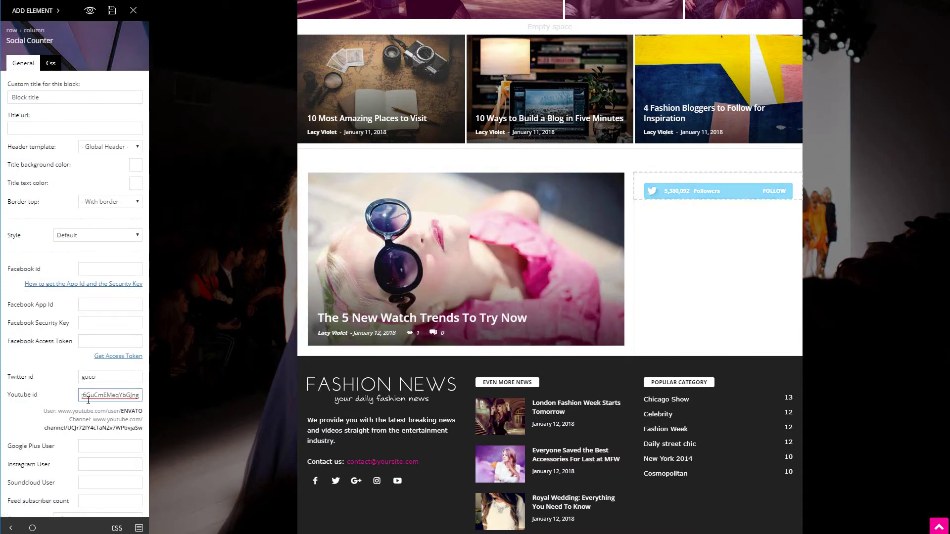
click(91, 463)
text(gucci)
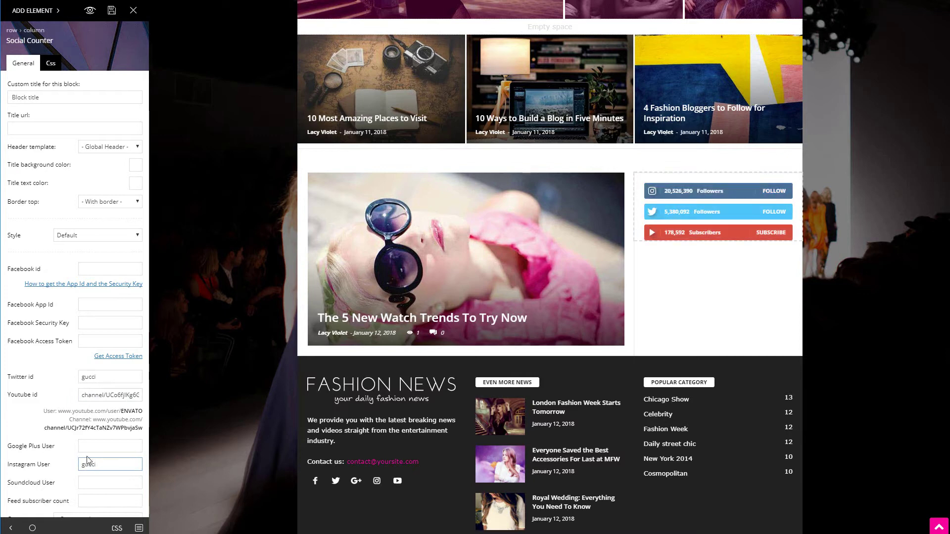
Give the Social Counter Style 2 - Default with border, then check CSS and desktop preview
click(129, 236)
click(115, 267)
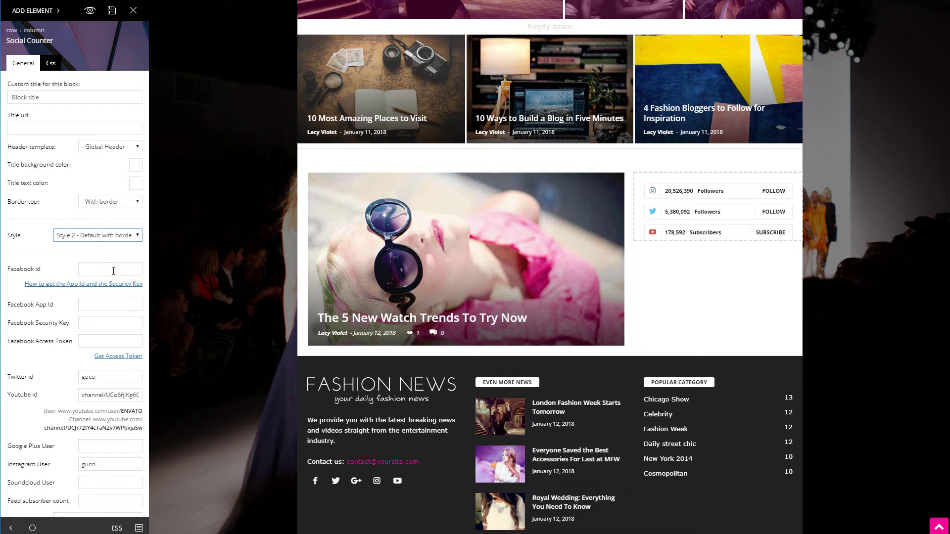
click(51, 63)
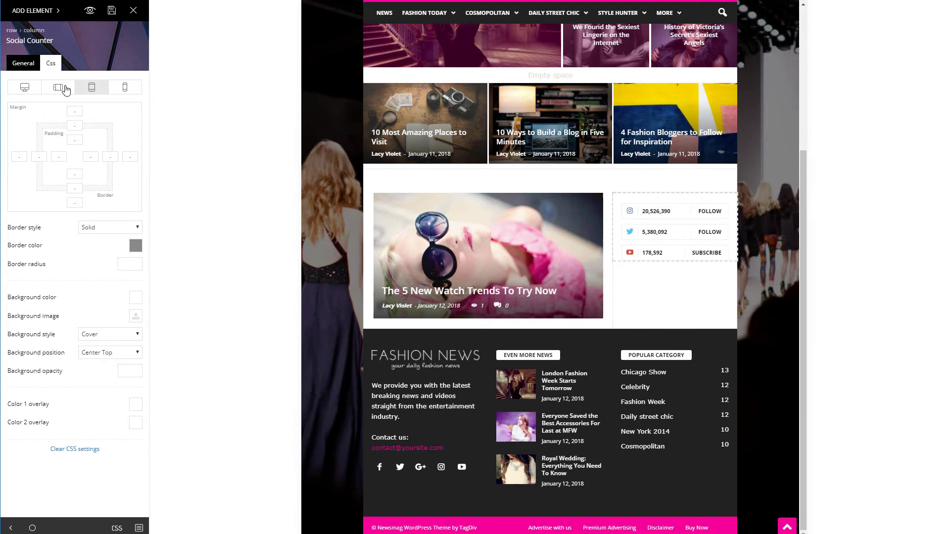
click(24, 88)
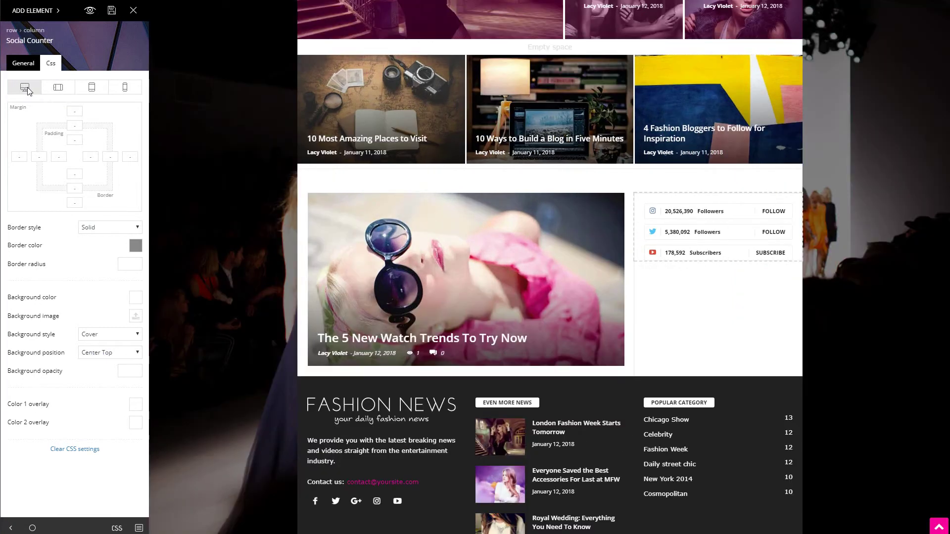
Add a Block 7 post list under the Social Counter and select its title to rename it Latest Posts
click(32, 10)
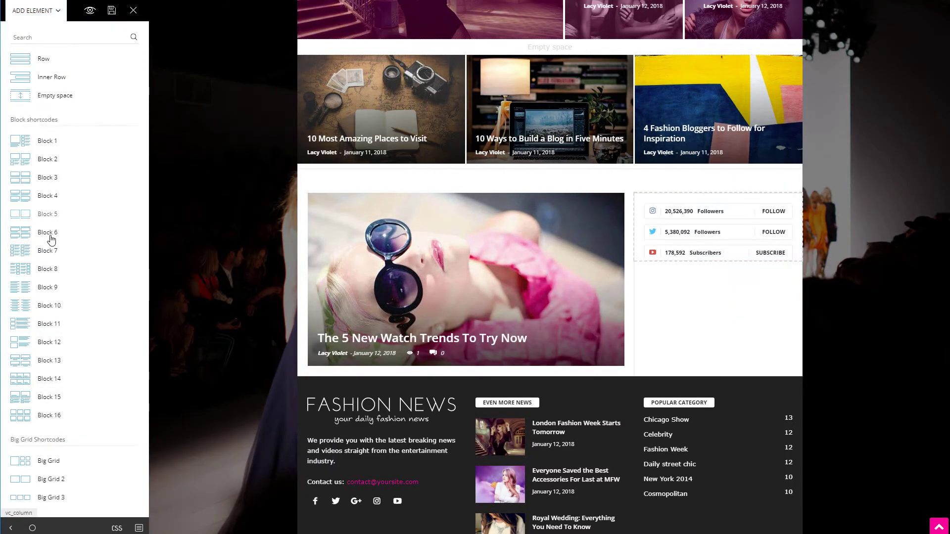
drag(72, 252, 722, 262)
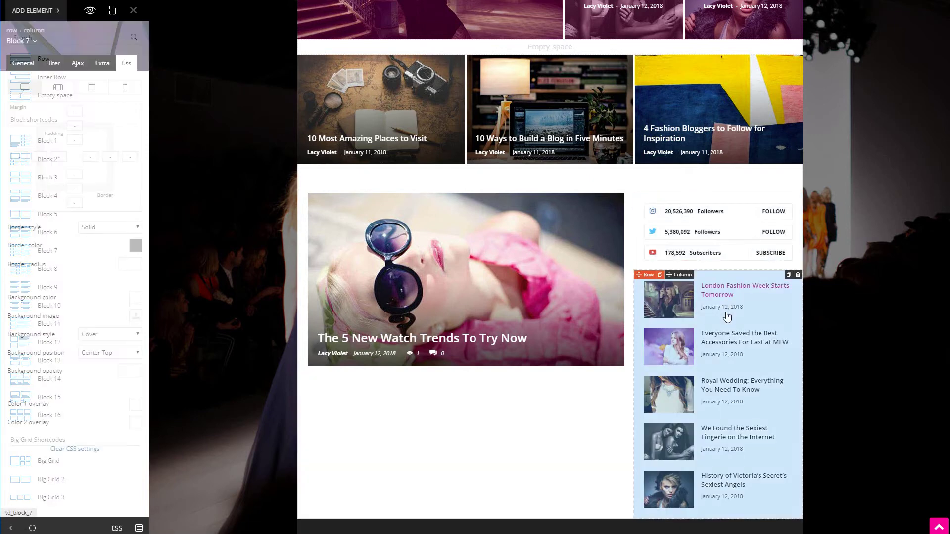
scroll(725, 317, down, 2)
scroll(725, 319, down, 1)
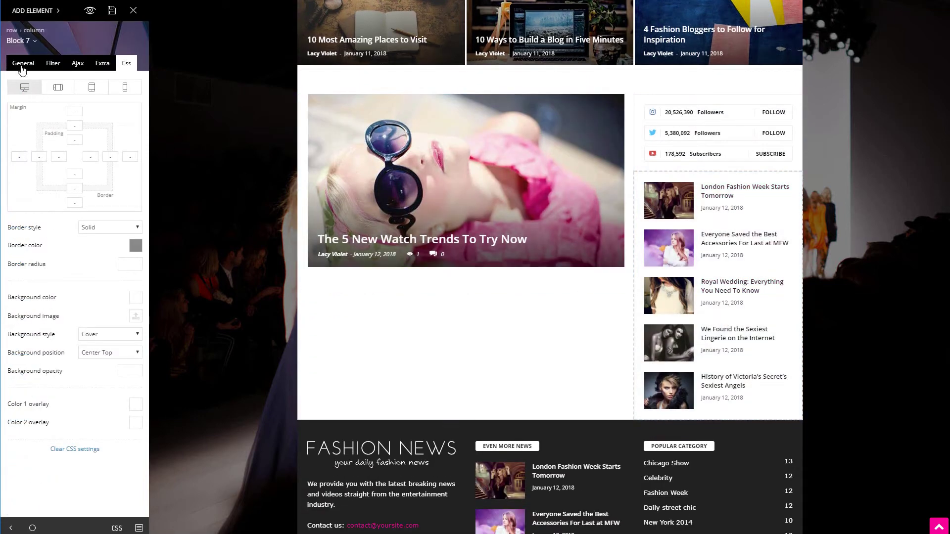
click(22, 70)
drag(49, 97, 1, 94)
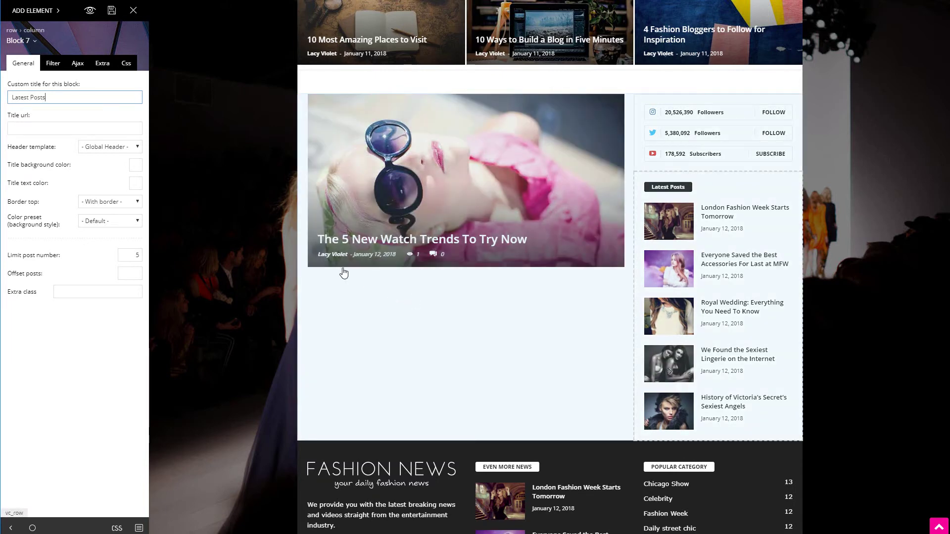
Drop Block 12 into the left column beneath the featured slide
click(44, 10)
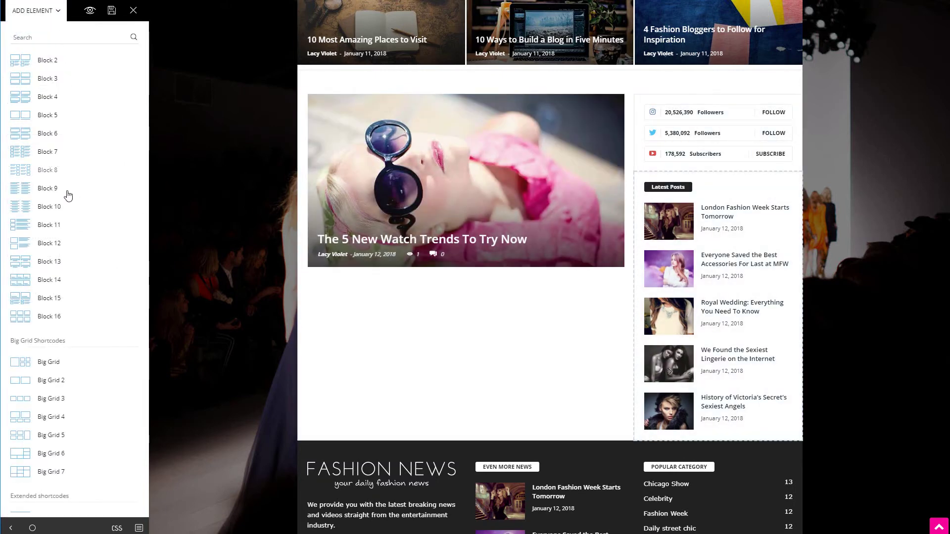
drag(79, 249, 317, 276)
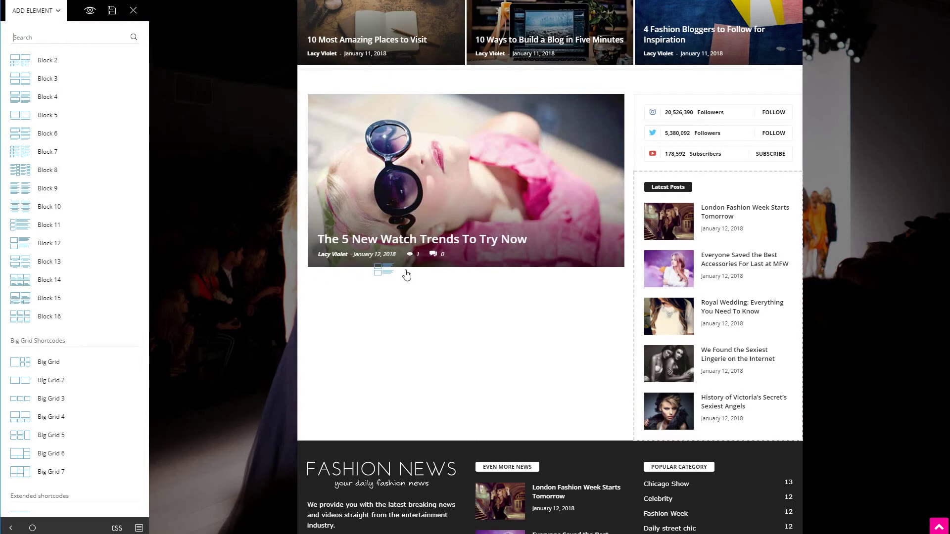
drag(406, 276, 413, 303)
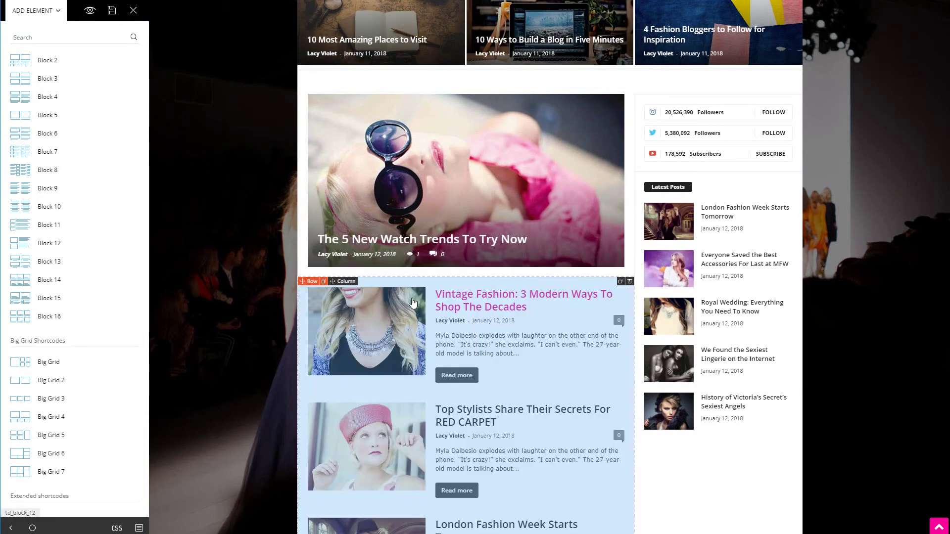
scroll(413, 303, down, 4)
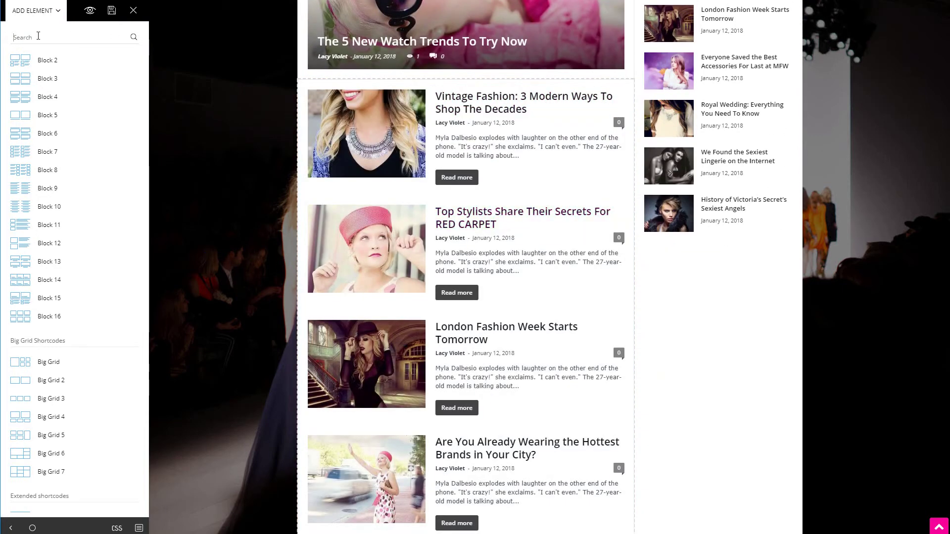
Drop an Instagram block under Latest Posts, then enter its title and the account ID
text(insta)
drag(49, 86, 710, 277)
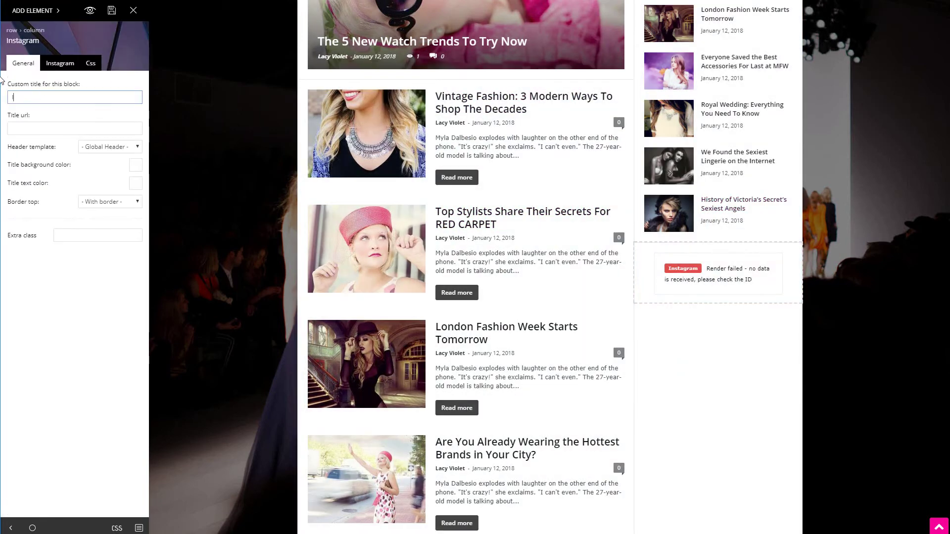
text(m)
click(60, 63)
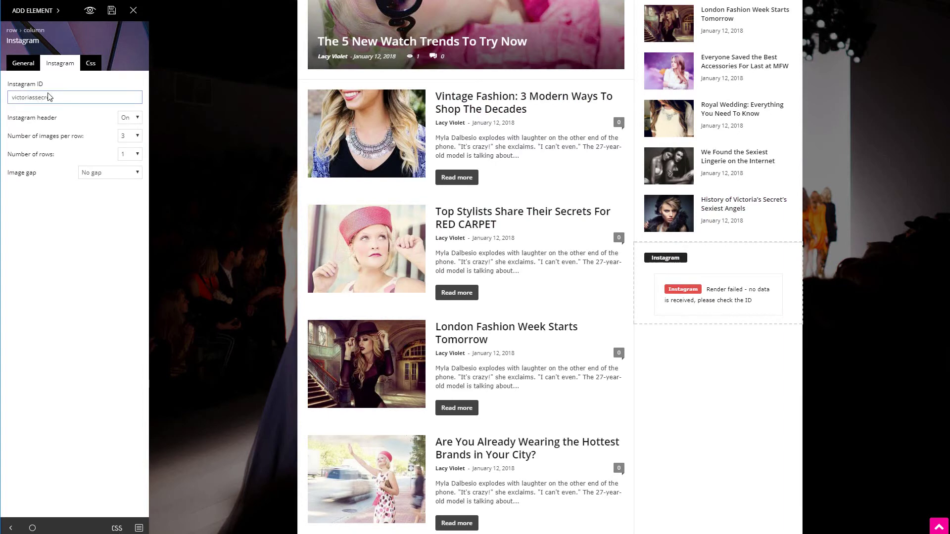
Turn the Instagram header Off and show 3 rows of photos
click(131, 119)
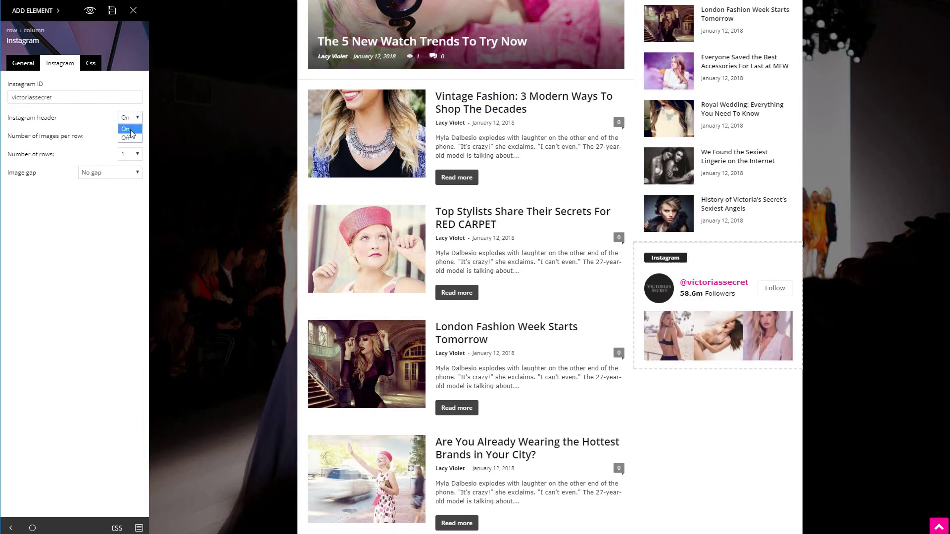
click(128, 135)
click(129, 154)
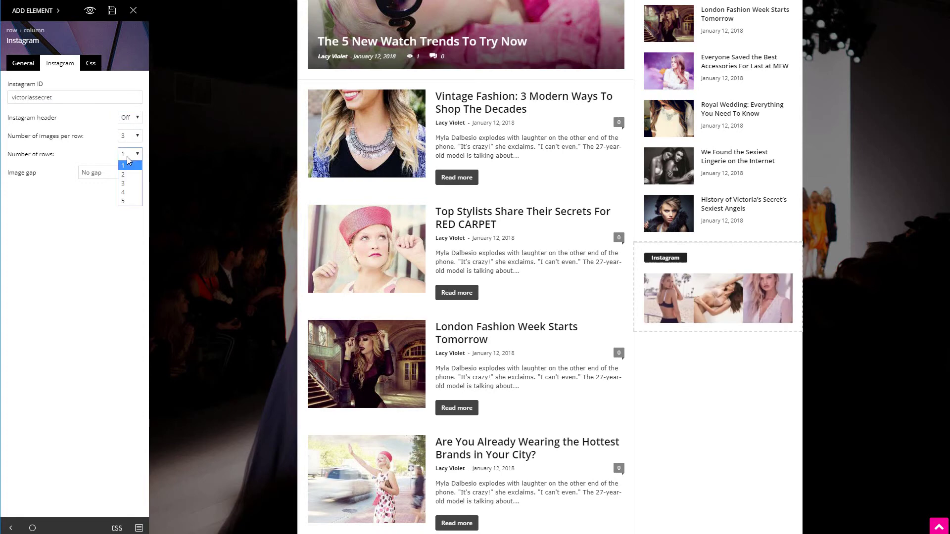
click(126, 184)
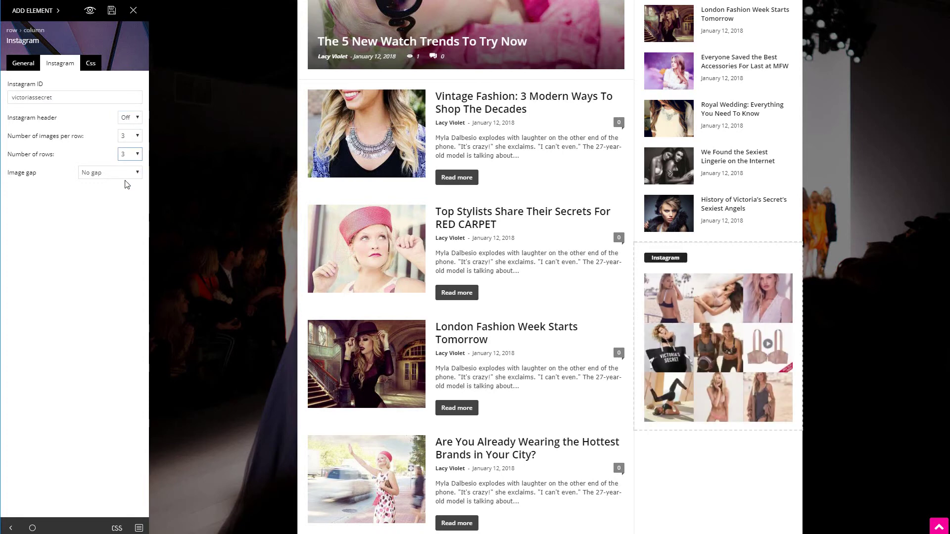
Add a Popular category list below the Instagram grid and save the page
click(35, 10)
text(pop)
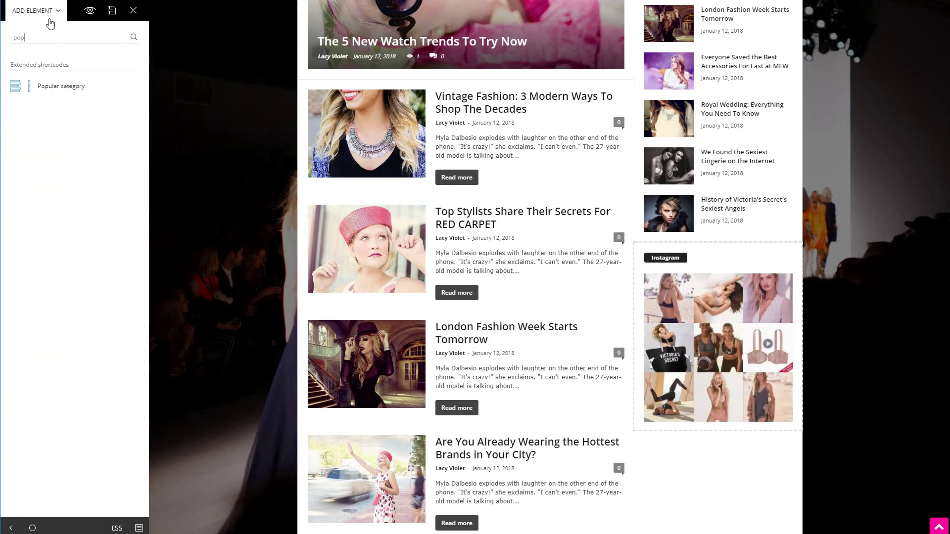
drag(54, 86, 676, 448)
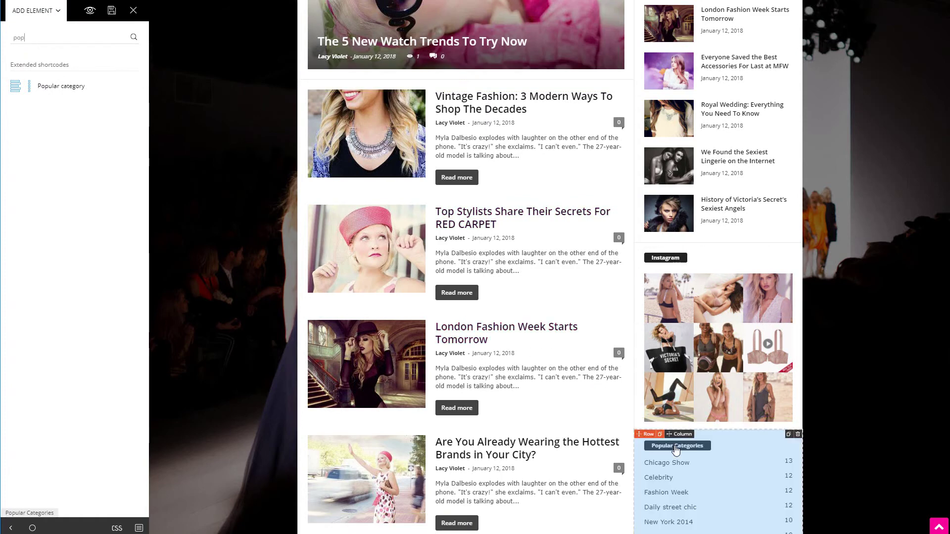
scroll(676, 449, down, 3)
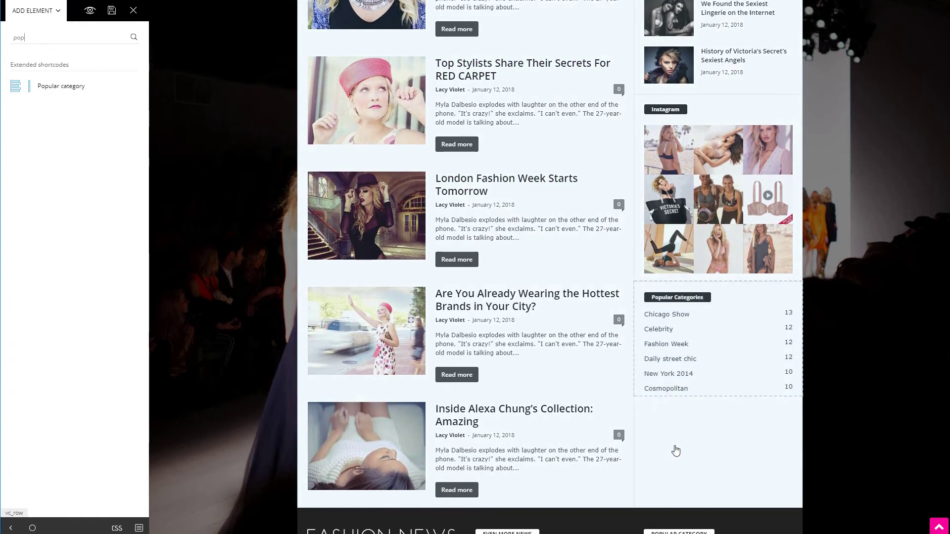
click(112, 10)
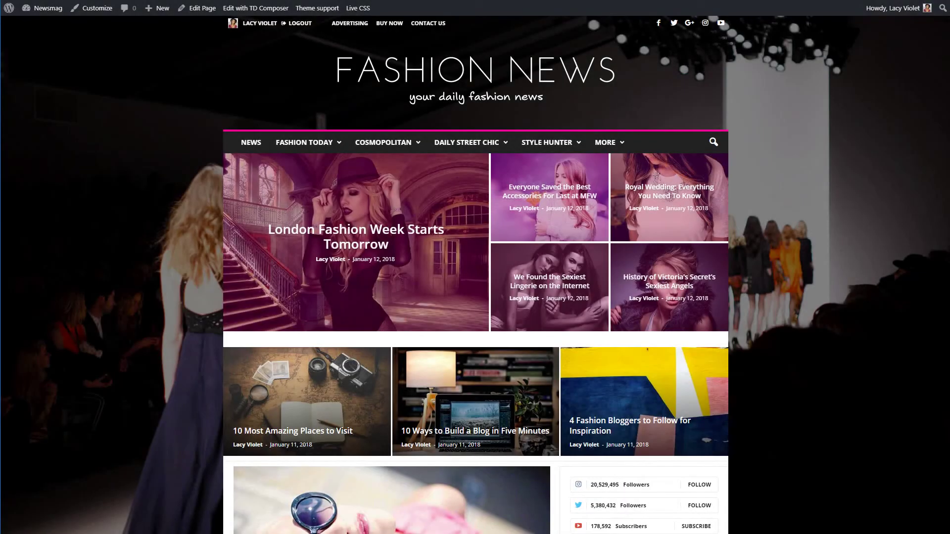
Scroll down through the live Fashion News homepage and back up to review it
scroll(475, 275, down, 5)
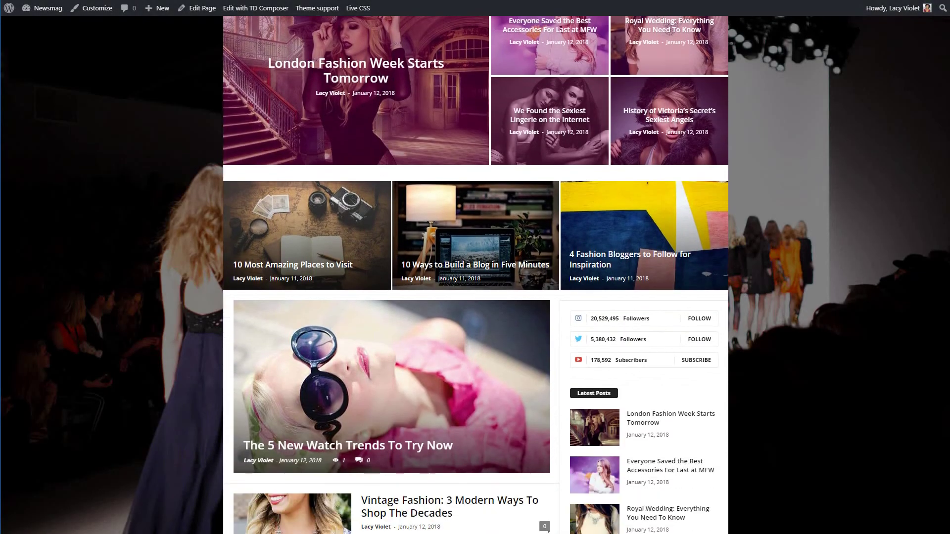
scroll(475, 274, down, 7)
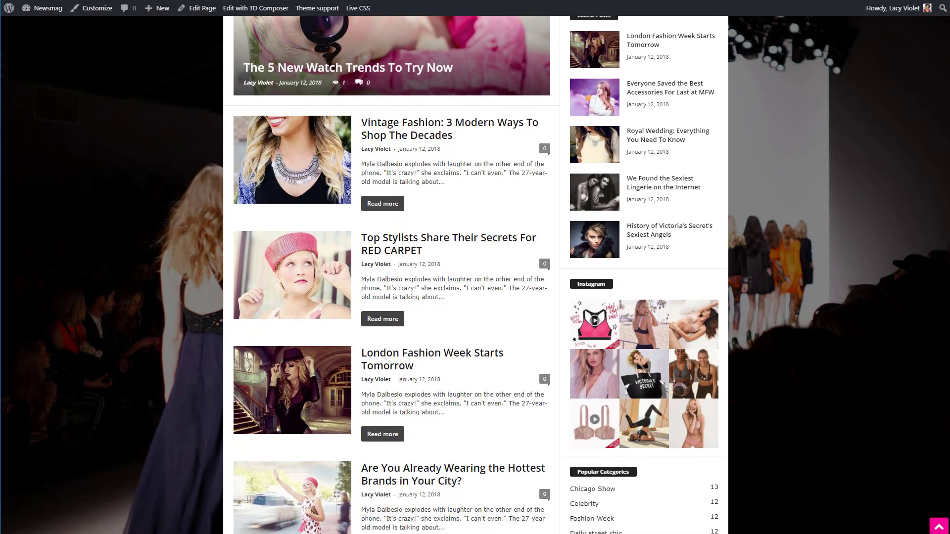
scroll(475, 275, down, 5)
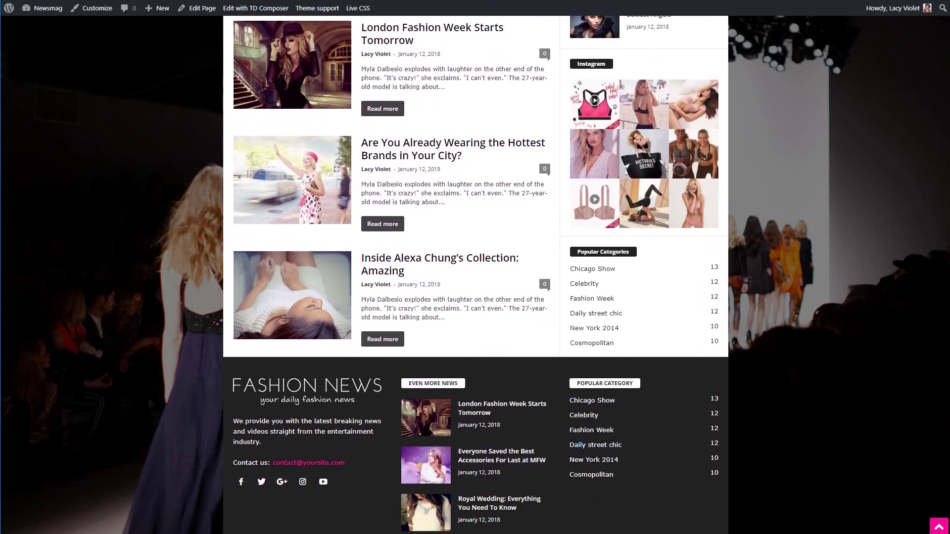
scroll(475, 275, up, 10)
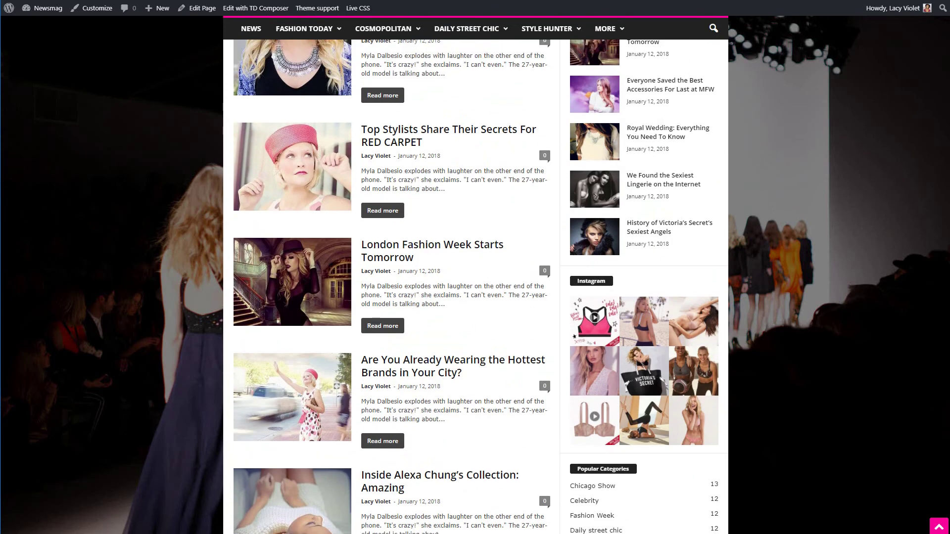
scroll(475, 275, up, 6)
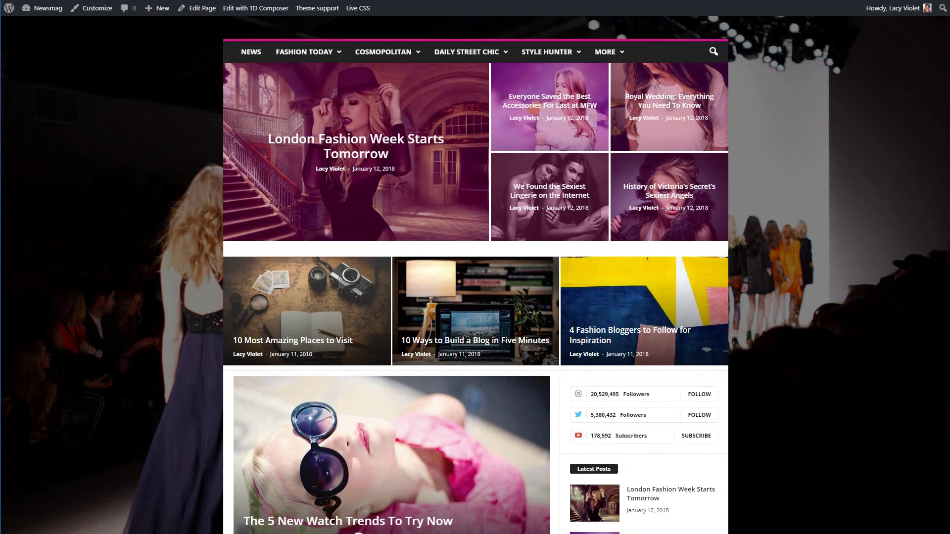